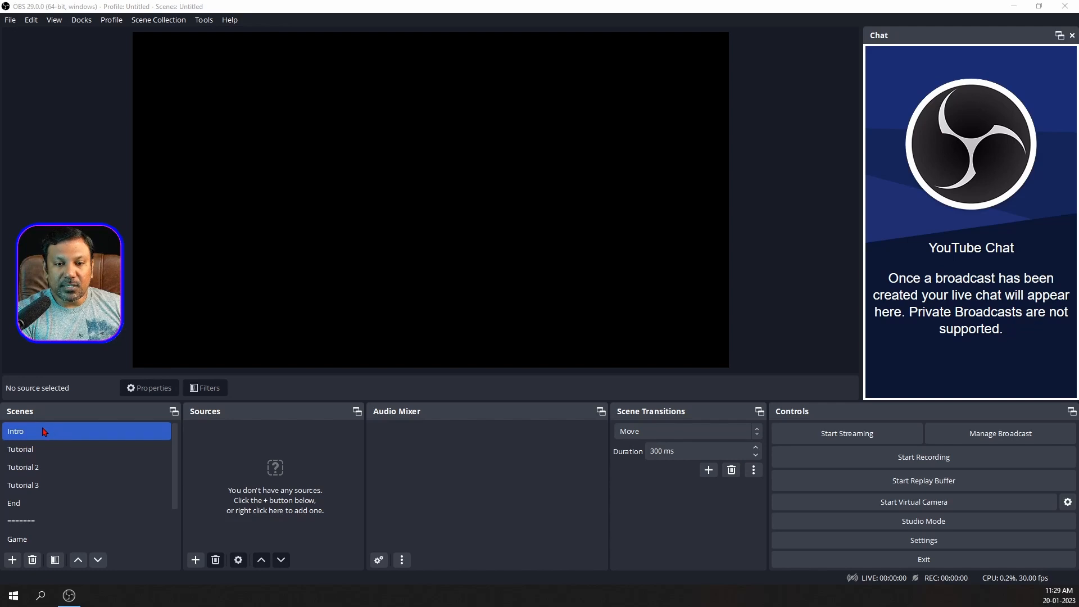
left_click(42, 431)
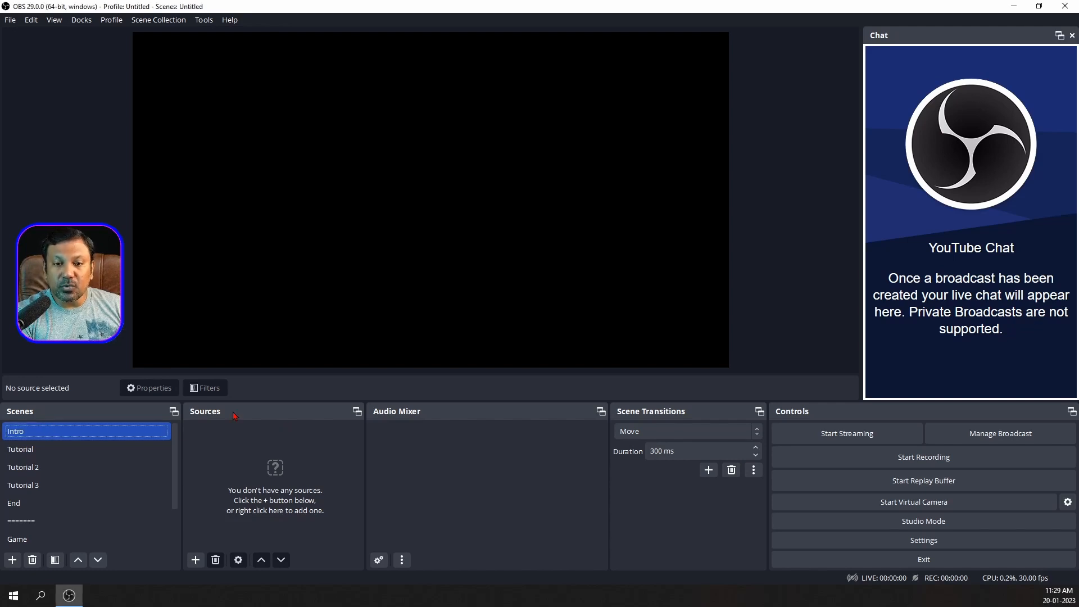
left_click(196, 560)
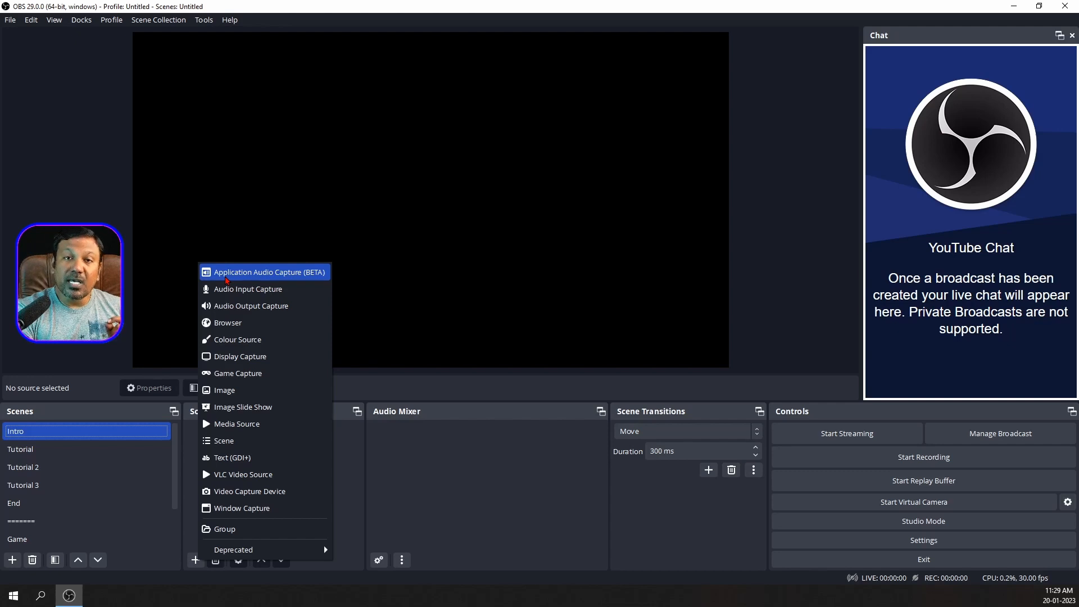
left_click(260, 273)
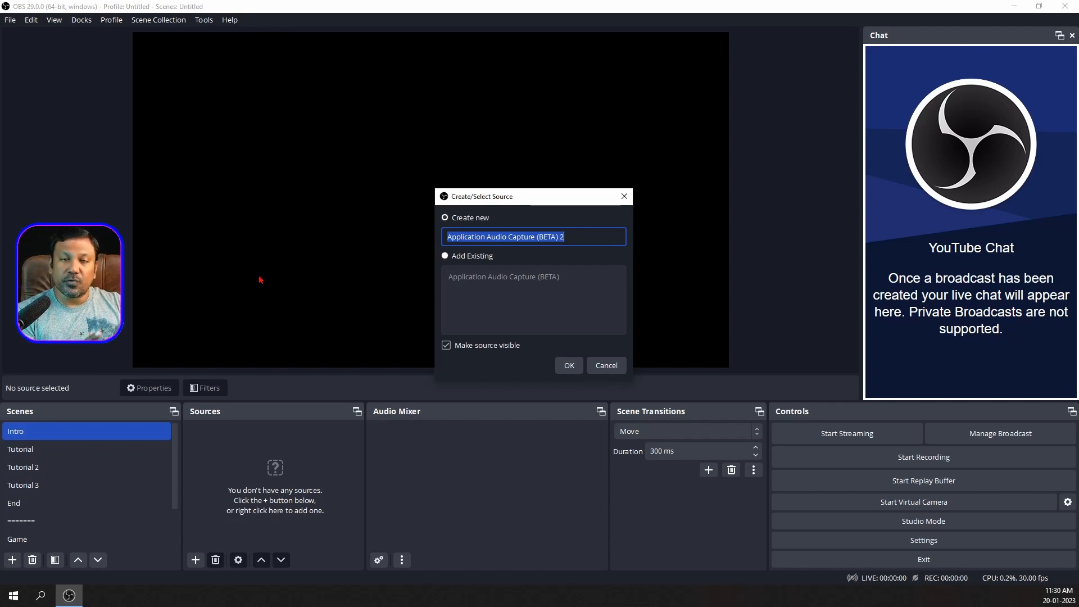
left_click(606, 366)
Add a new Media Source with the default name to the Intro scene.
left_click(195, 560)
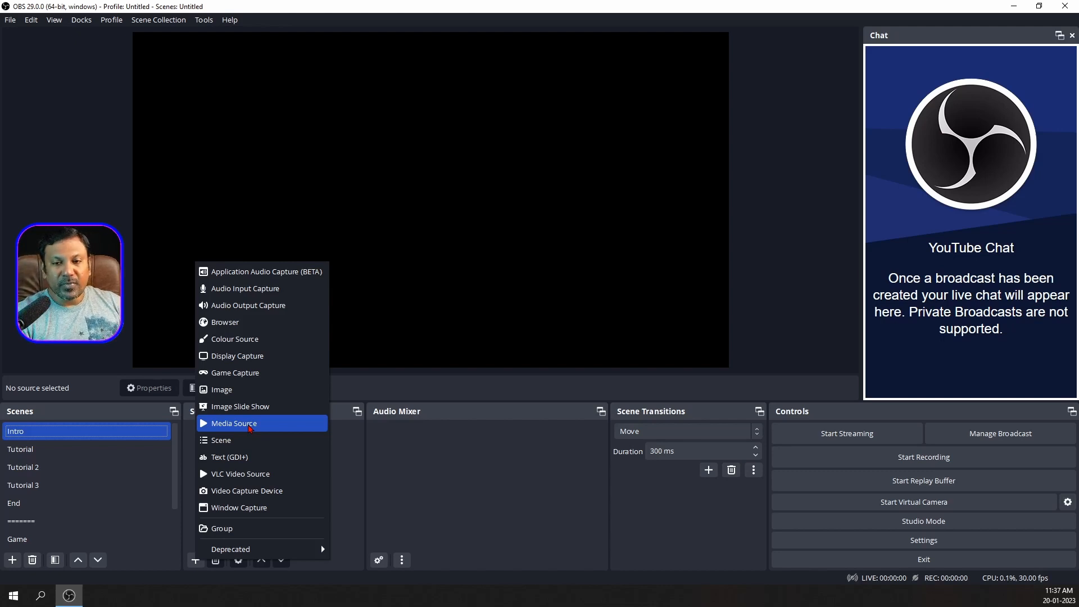
left_click(250, 428)
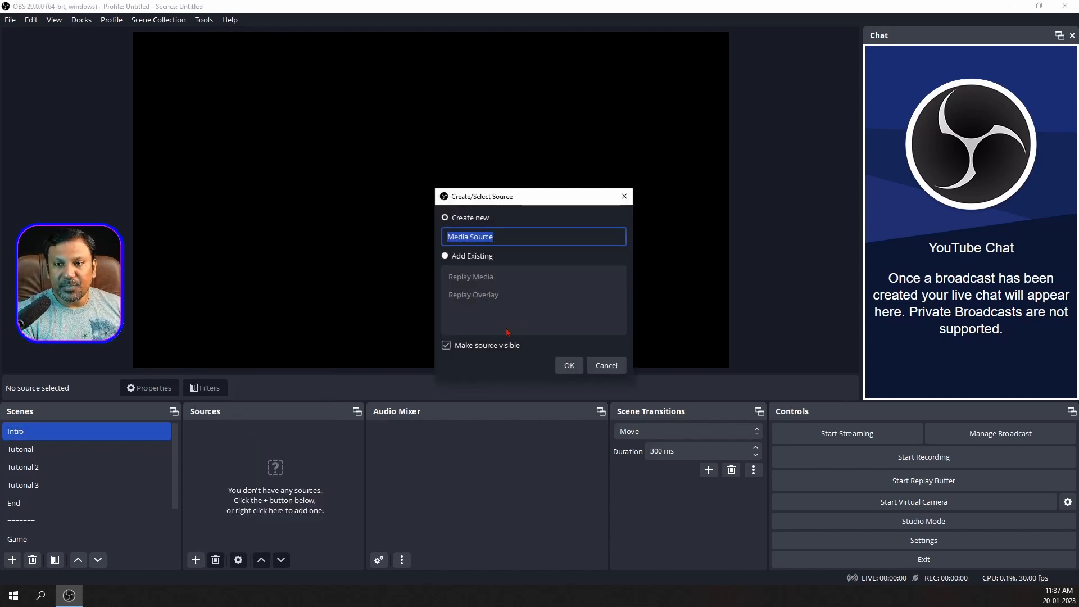
left_click(569, 366)
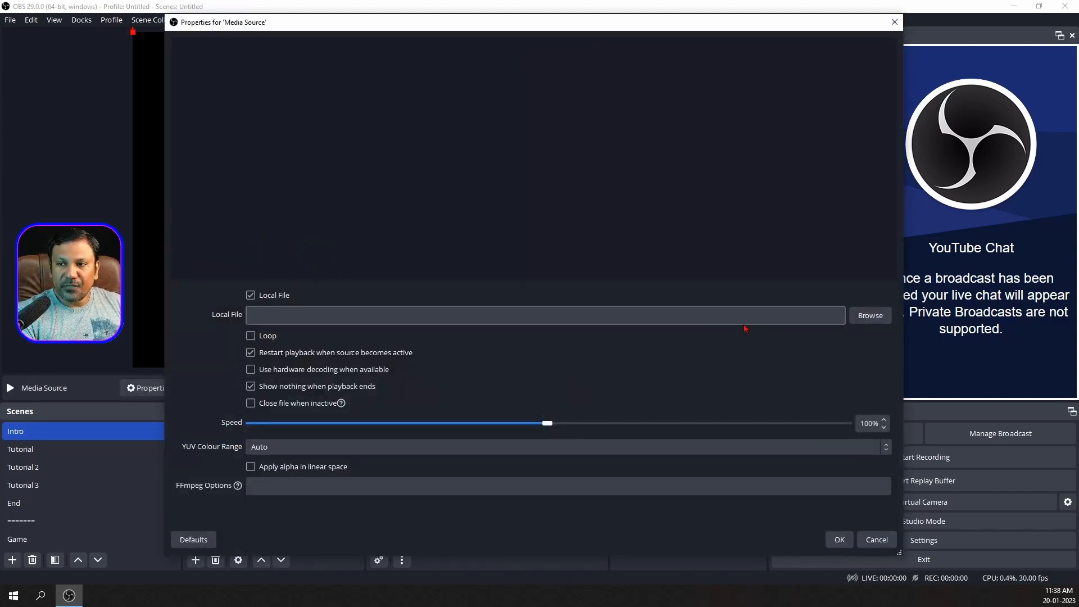
Set the media source's local file to E:/YouTube Music/Bonfire - An Jone.mp3 with Loop enabled and accept its properties.
left_click(878, 317)
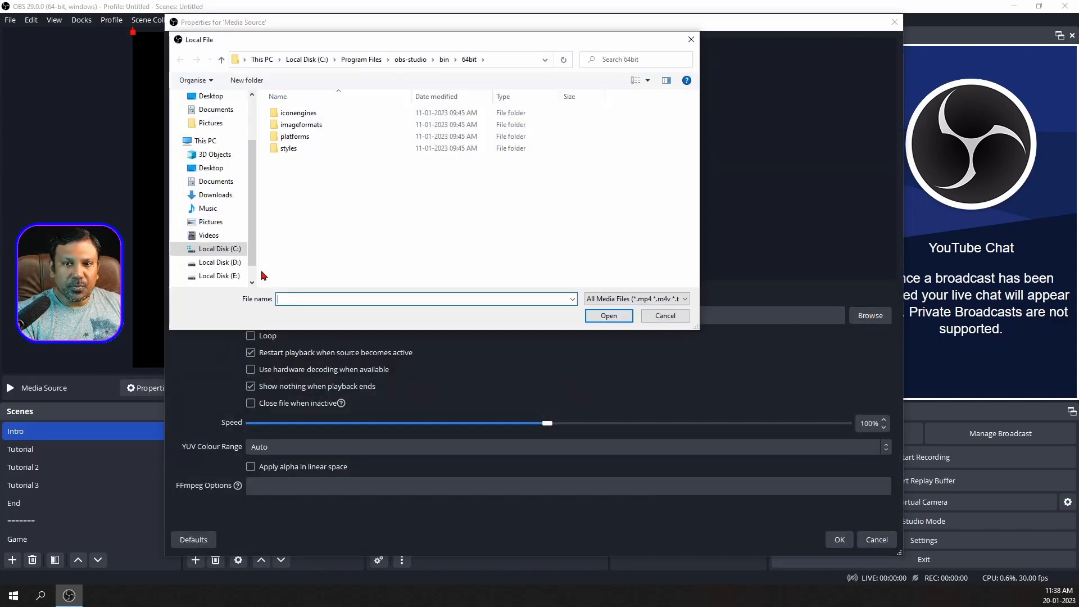
left_click(217, 248)
scroll(368, 231, "down", 5)
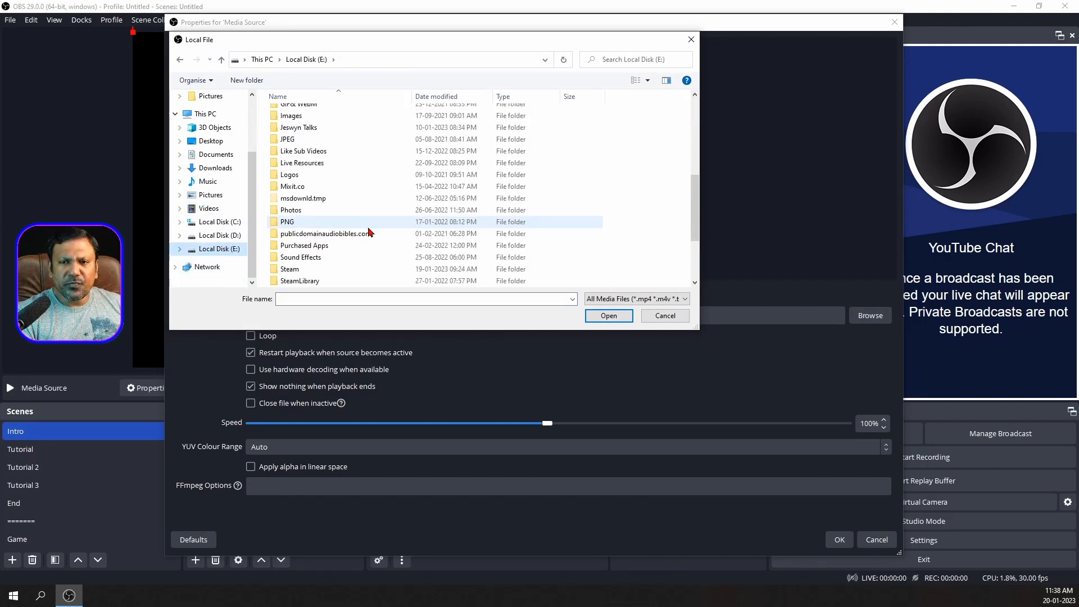
scroll(367, 233, "down", 2)
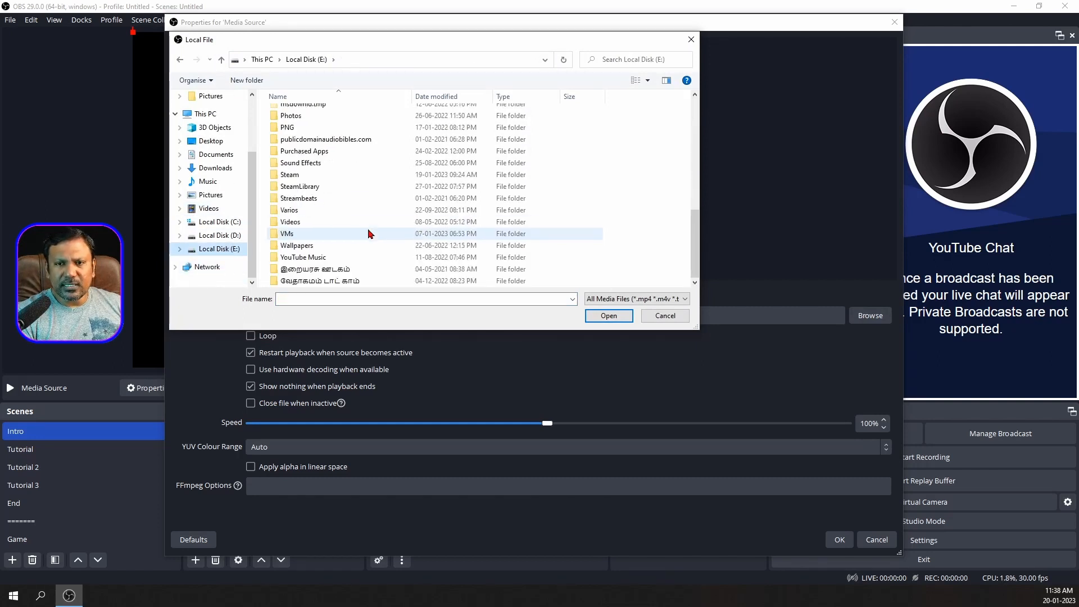
double_click(346, 258)
double_click(311, 256)
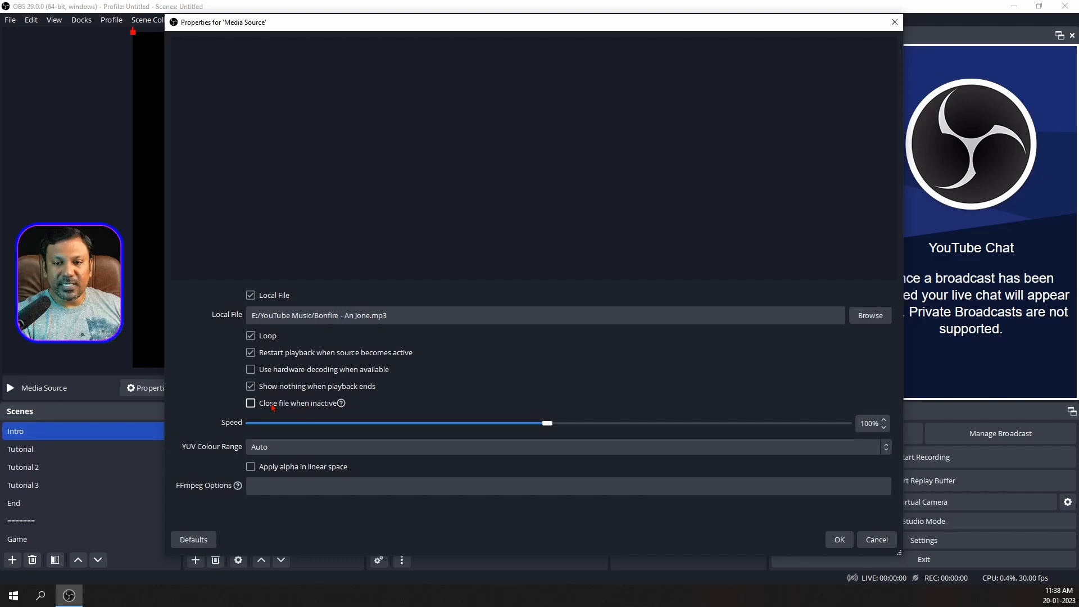
mouse_move(272, 407)
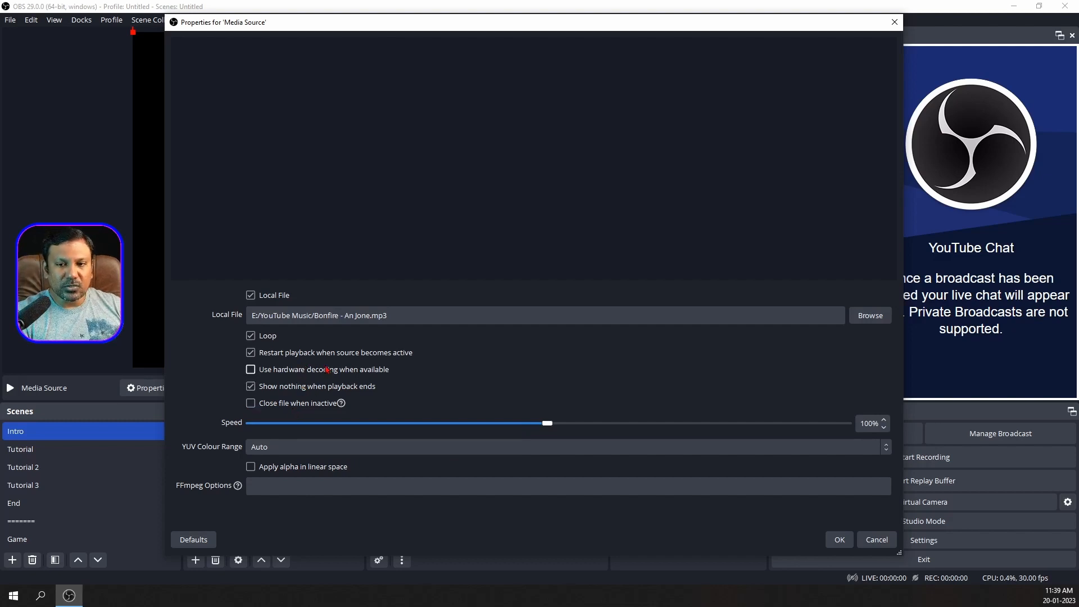
left_click(838, 540)
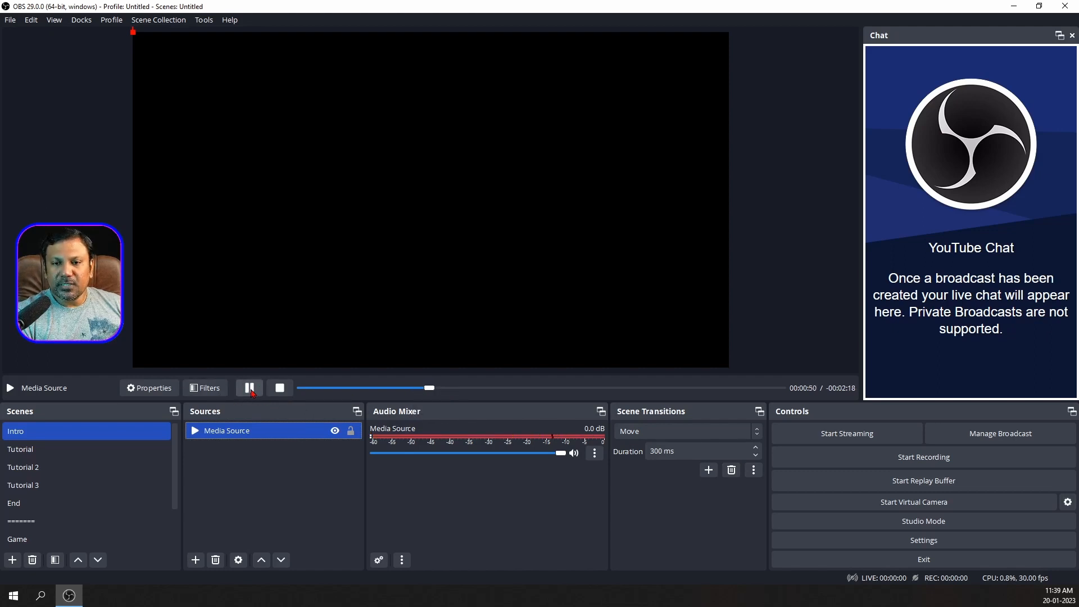
Test the media source's playback by pausing, resuming, stopping and restarting it, skipping to about 2:28 and pausing again.
left_click(251, 392)
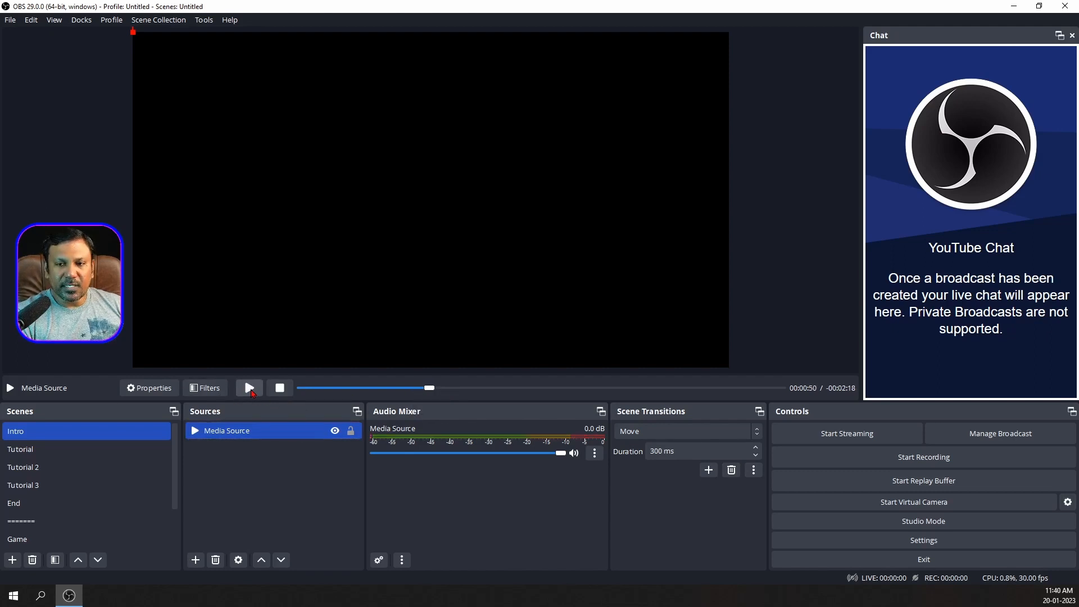
left_click(251, 392)
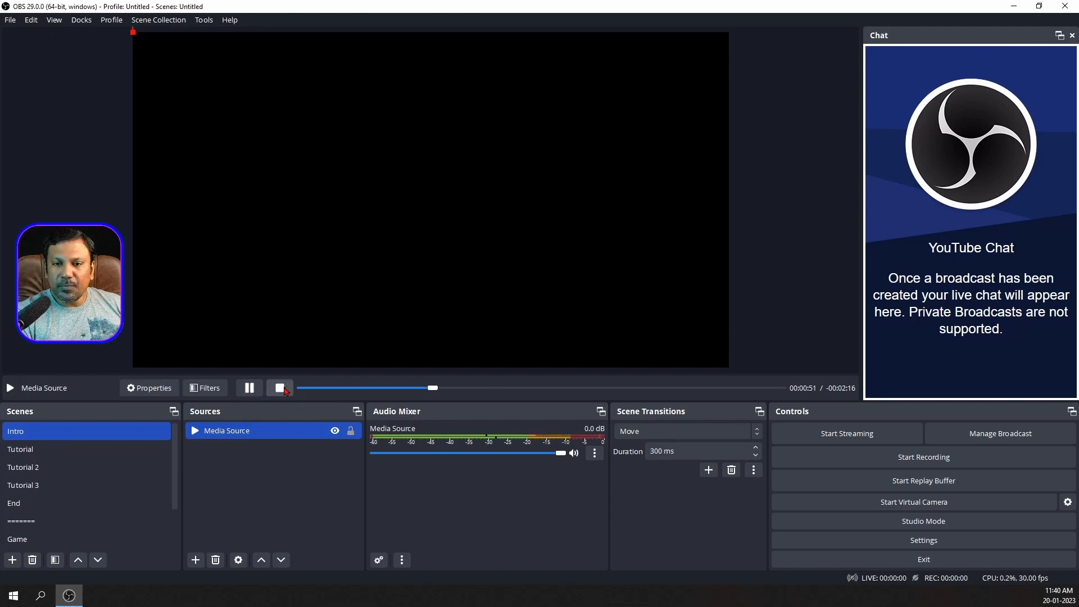
left_click(280, 388)
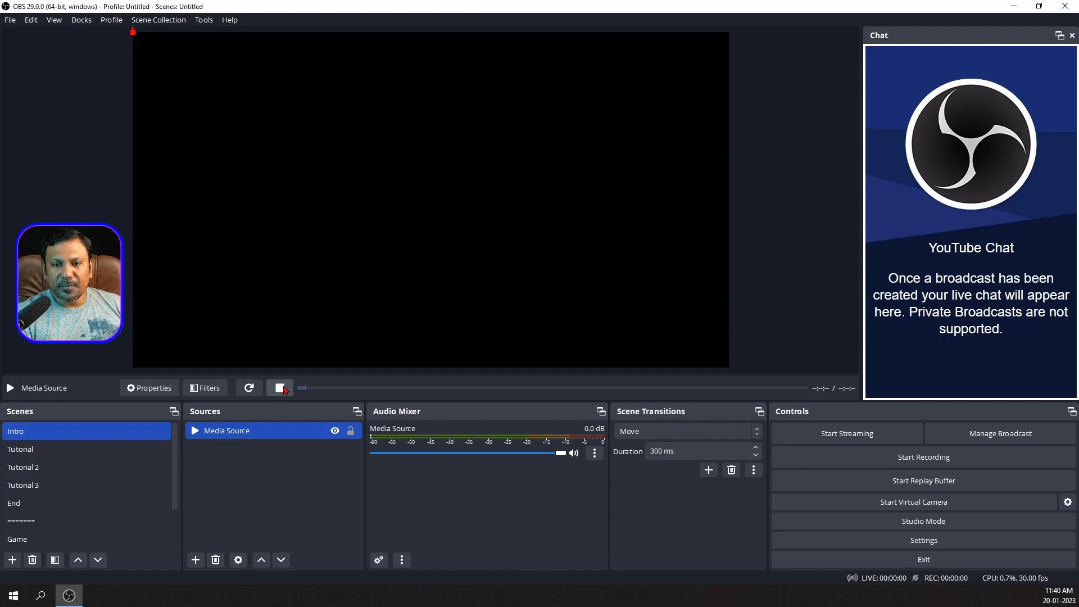
left_click(250, 390)
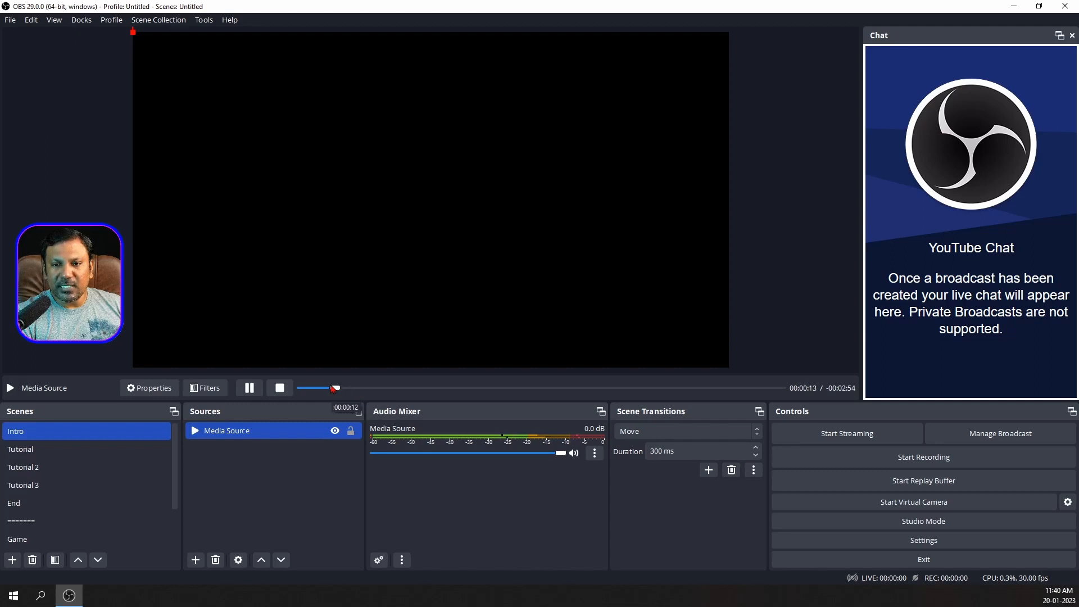
left_click(675, 394)
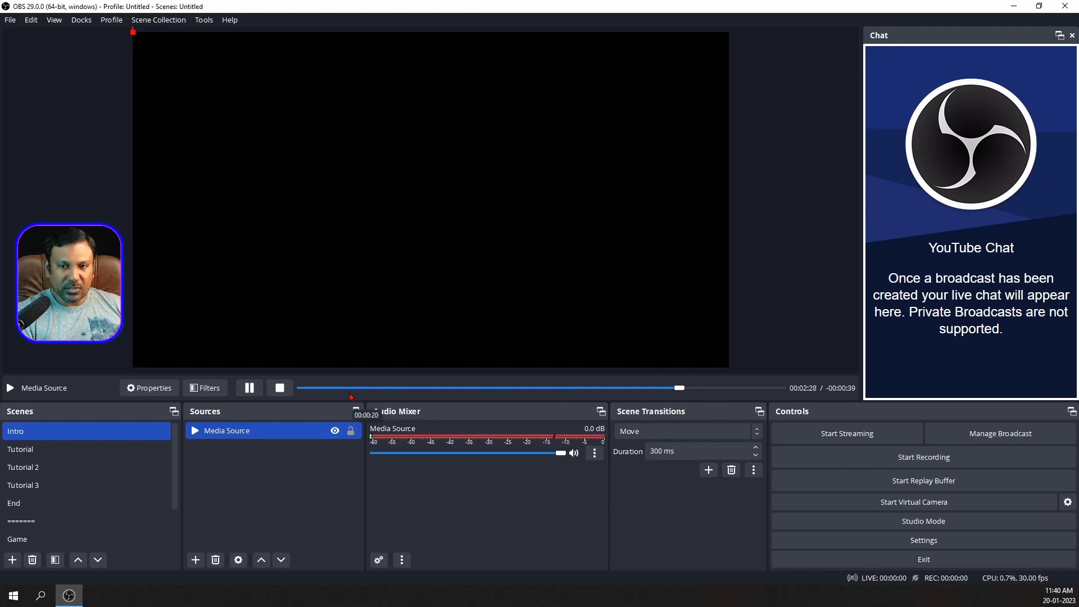
left_click(249, 388)
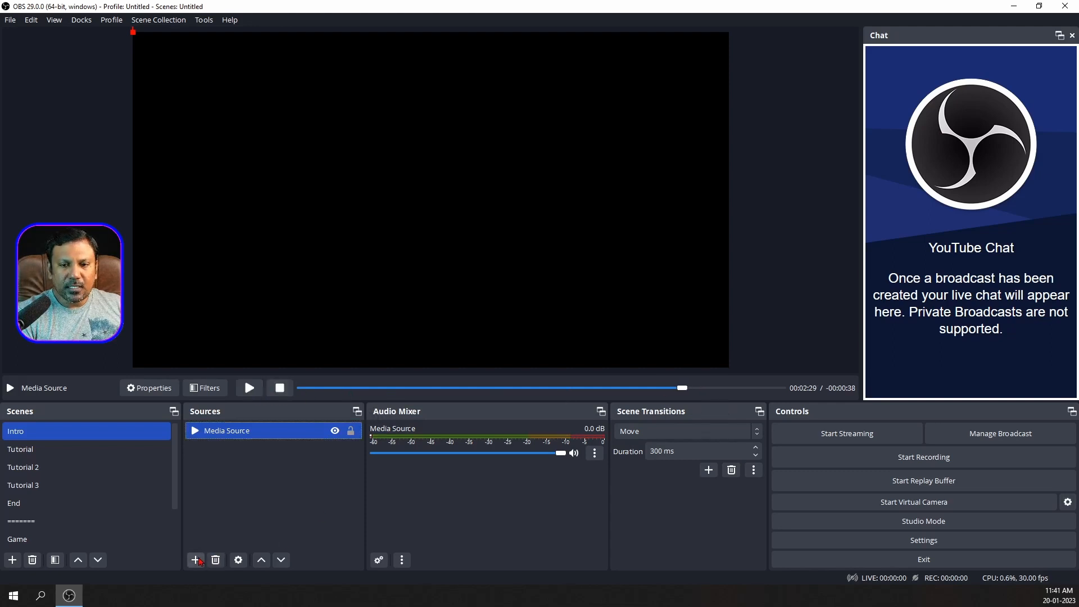
Add a new VLC Video Source with the default name to the Intro scene.
left_click(198, 560)
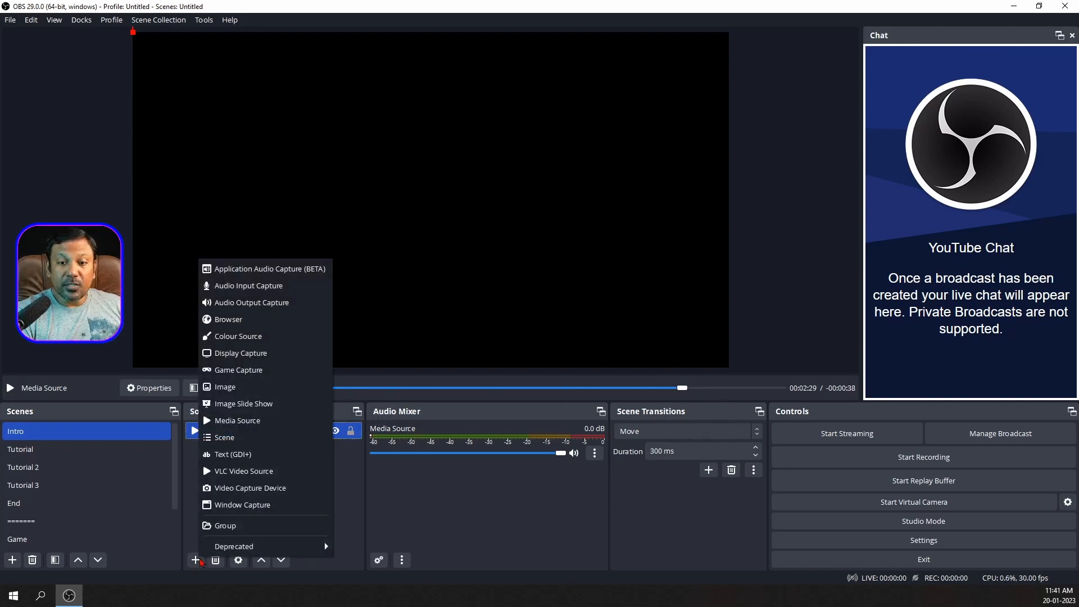
left_click(250, 472)
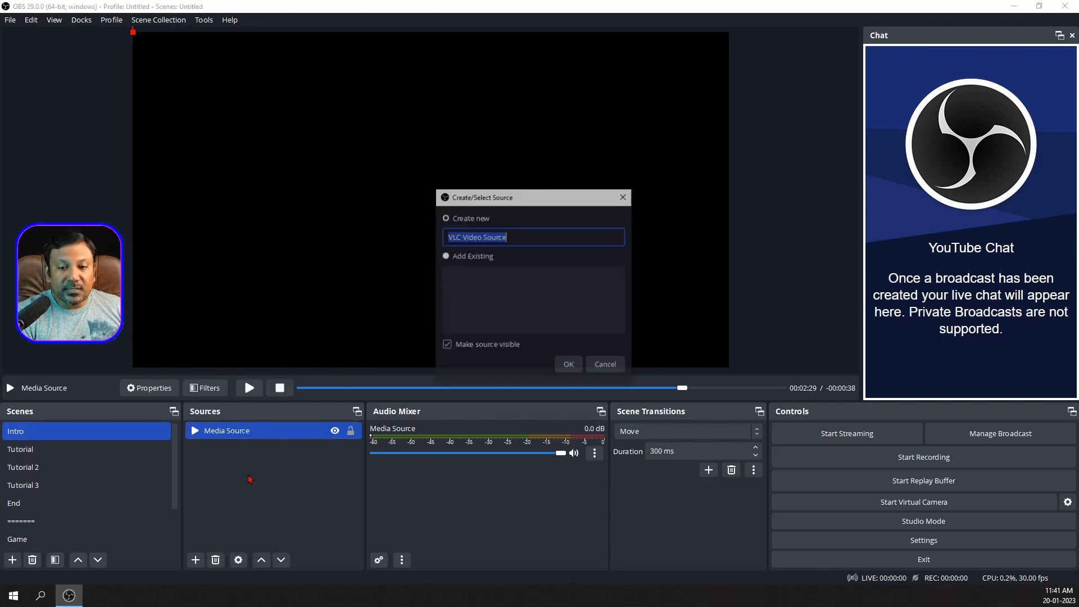
left_click(569, 367)
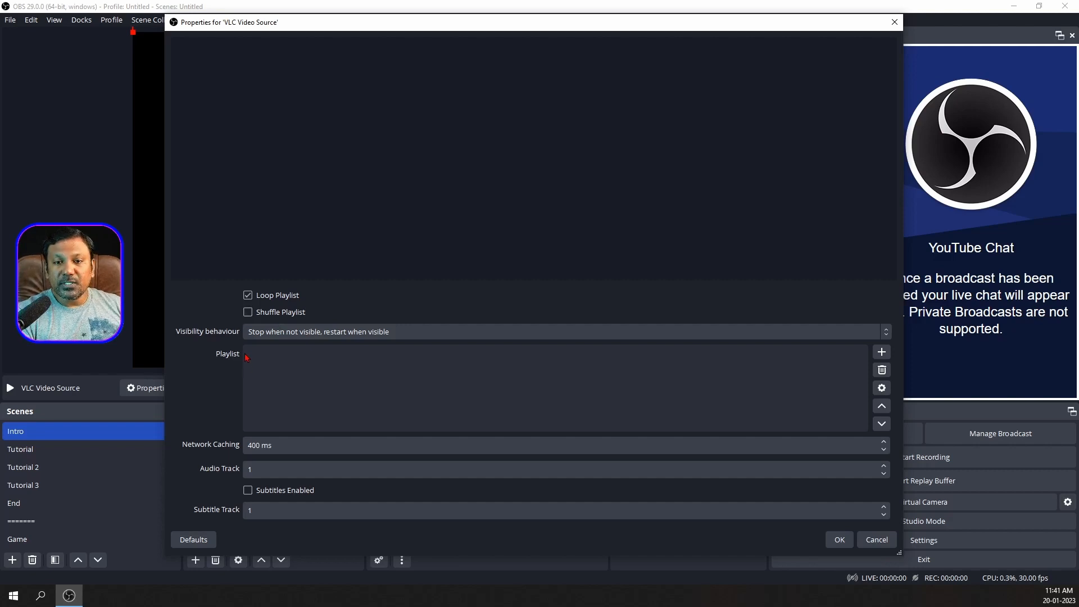
Add the music files from 1973 through Dance of the Fireflies in E:/YouTube Music to the VLC source's playlist.
left_click(881, 352)
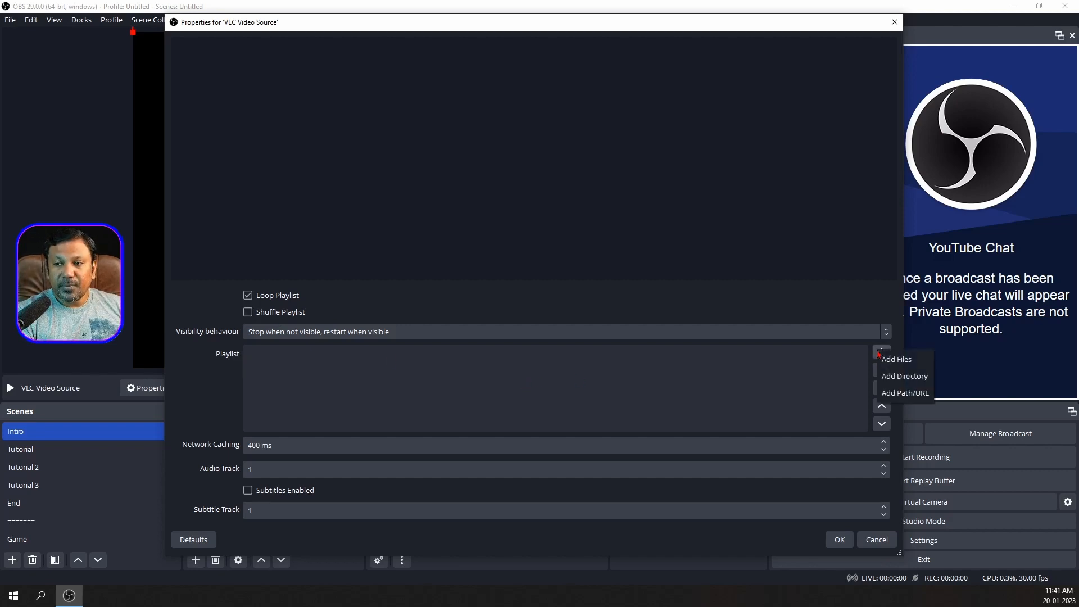
left_click(205, 376)
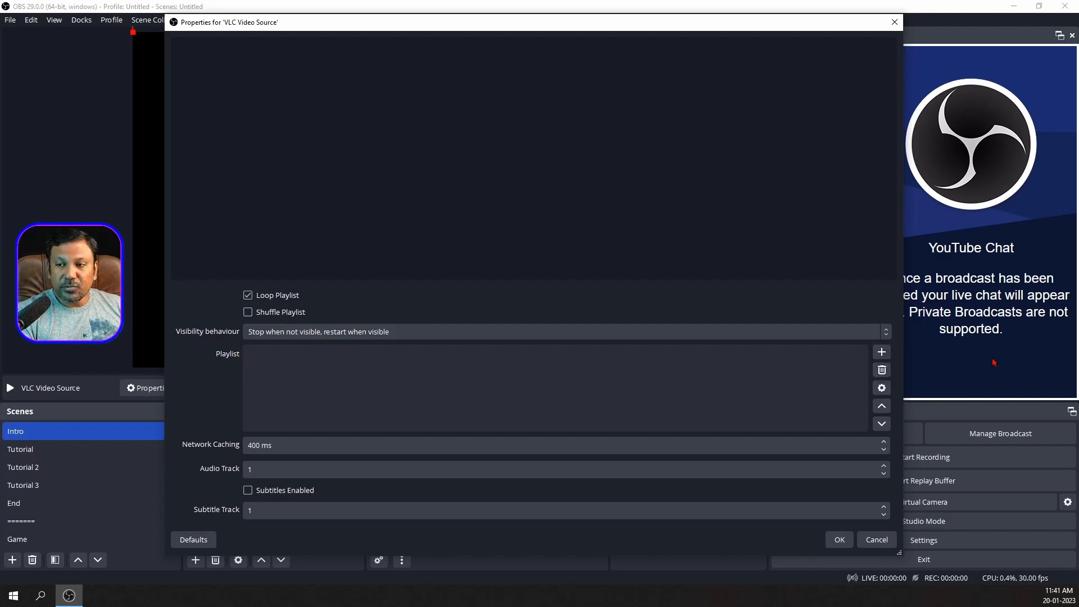
left_click(880, 352)
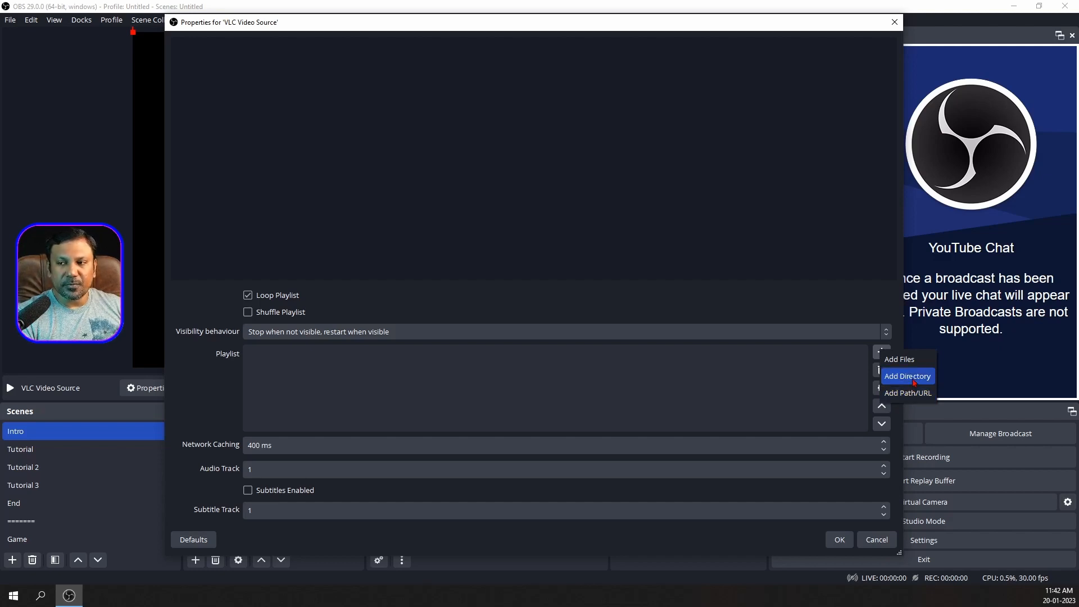
left_click(899, 360)
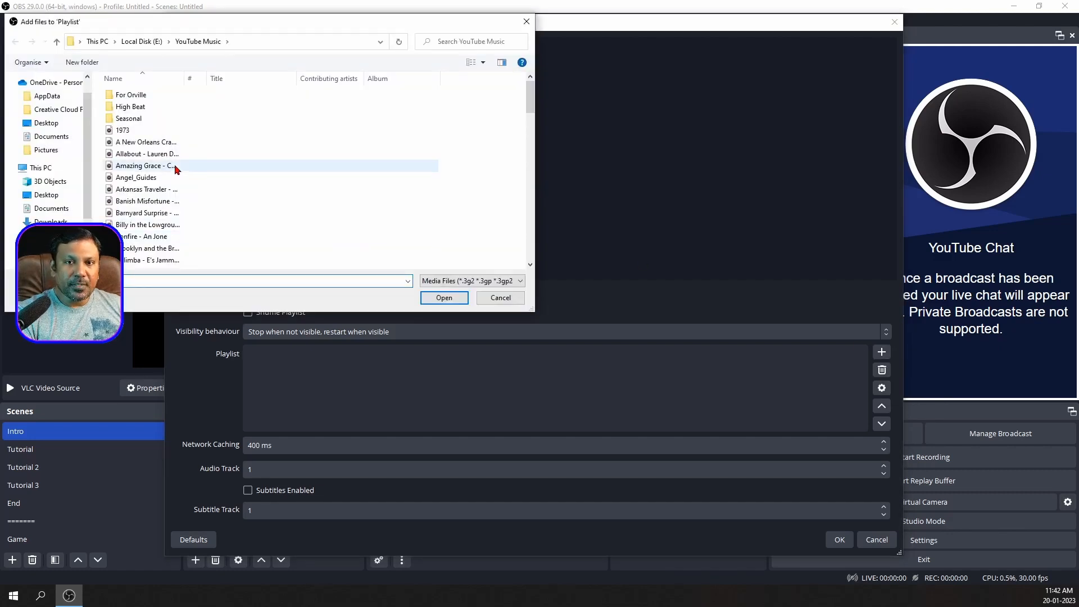
scroll(191, 203, "down", 4)
scroll(191, 203, "up", 4)
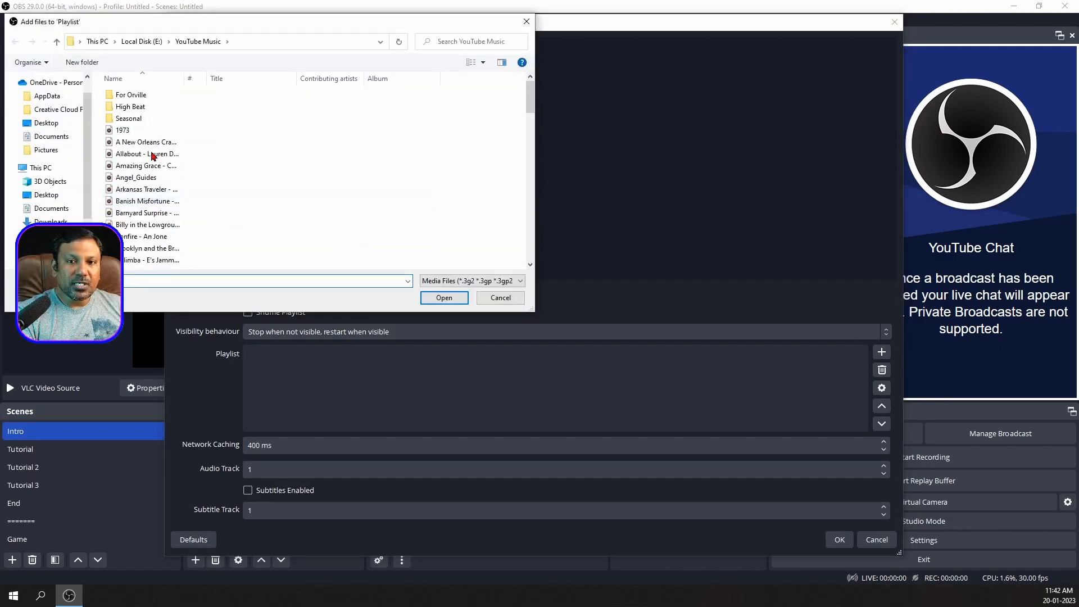
left_click(142, 134)
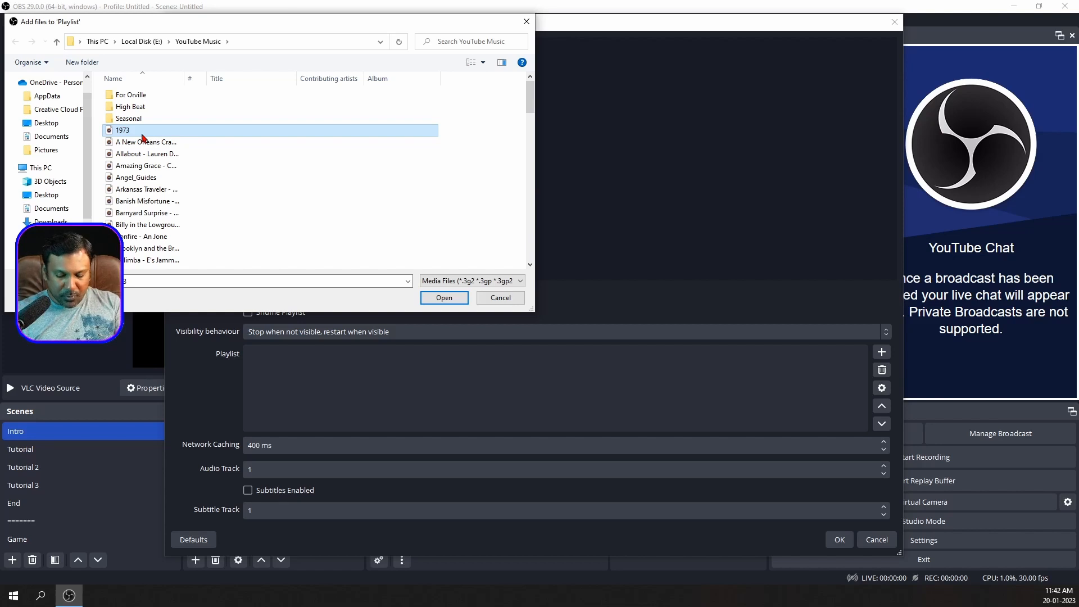
key("shift+Down")
key("shift+Down")
key("shift+Down")
key("shift+Down")
key("shift+Down")
key("shift+Down")
key("shift+Down")
key("shift+Down")
key("shift+Down")
key("shift+Down")
key("shift+Down")
key("shift+Down")
key("shift+Down")
key("shift+Down")
key("shift+Down")
key("shift+Down")
key("shift+Down")
key("shift+Down")
key("shift+Down")
key("shift+Down")
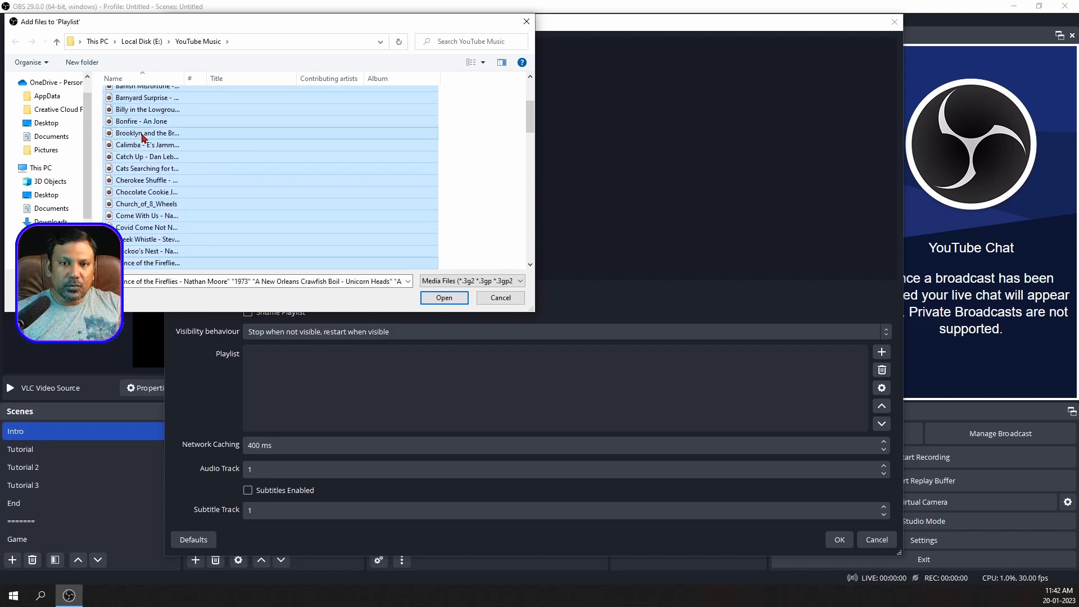
left_click(436, 303)
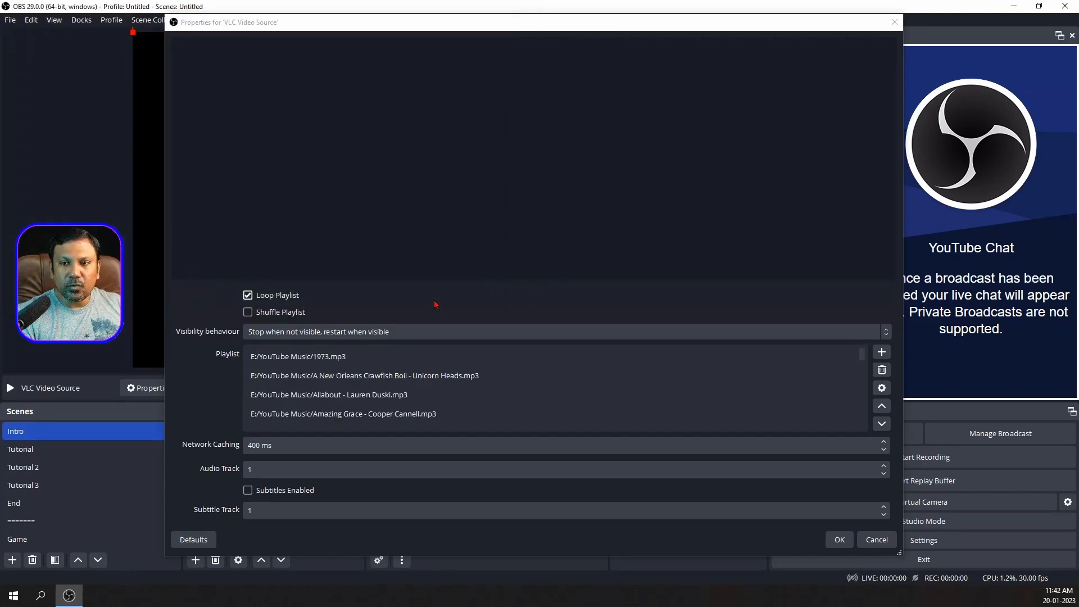
Add the High Beat folder from E:/YouTube Music to the VLC playlist and accept the source's properties.
scroll(419, 371, "down", 3)
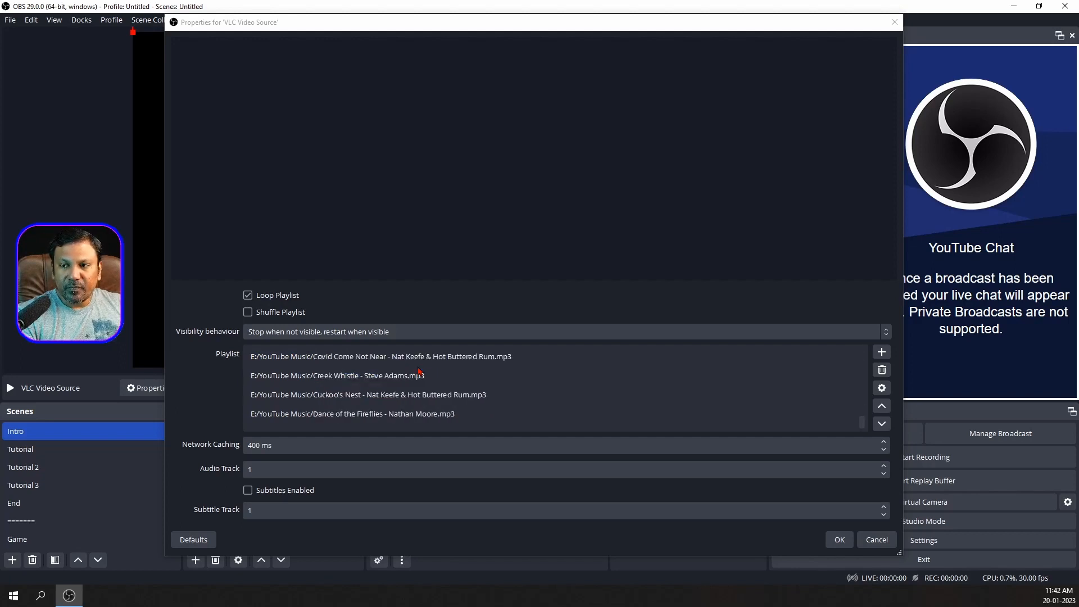
scroll(419, 370, "down", 4)
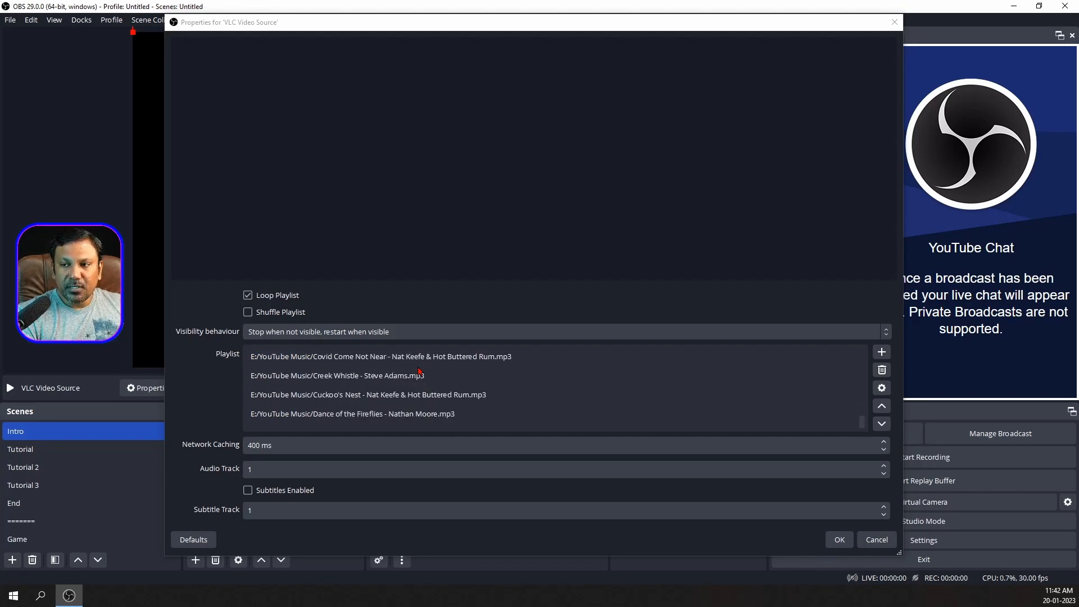
left_click(884, 351)
left_click(892, 376)
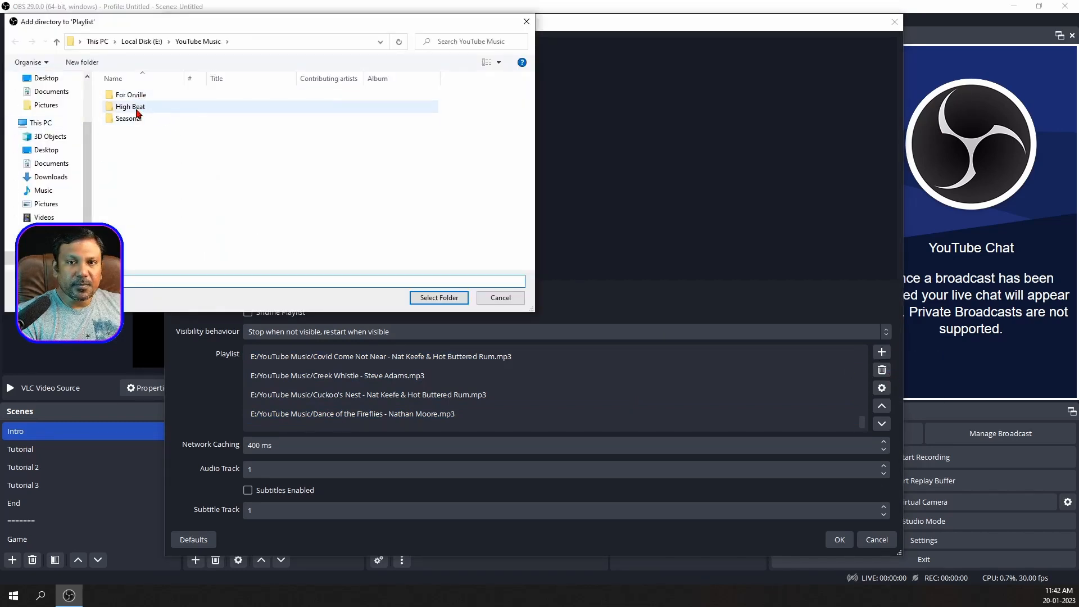
left_click(134, 108)
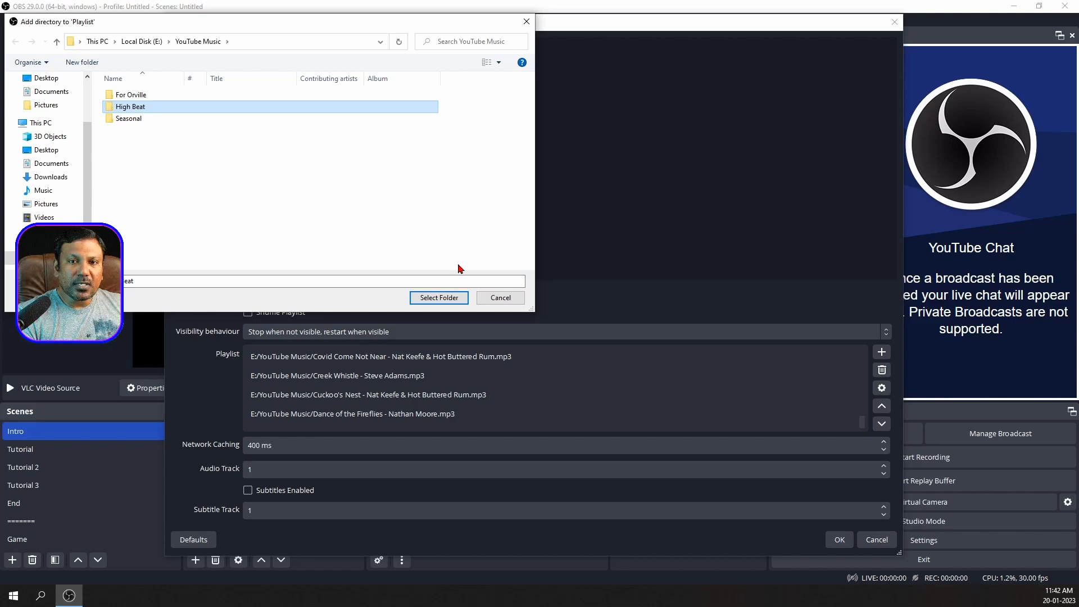
left_click(436, 301)
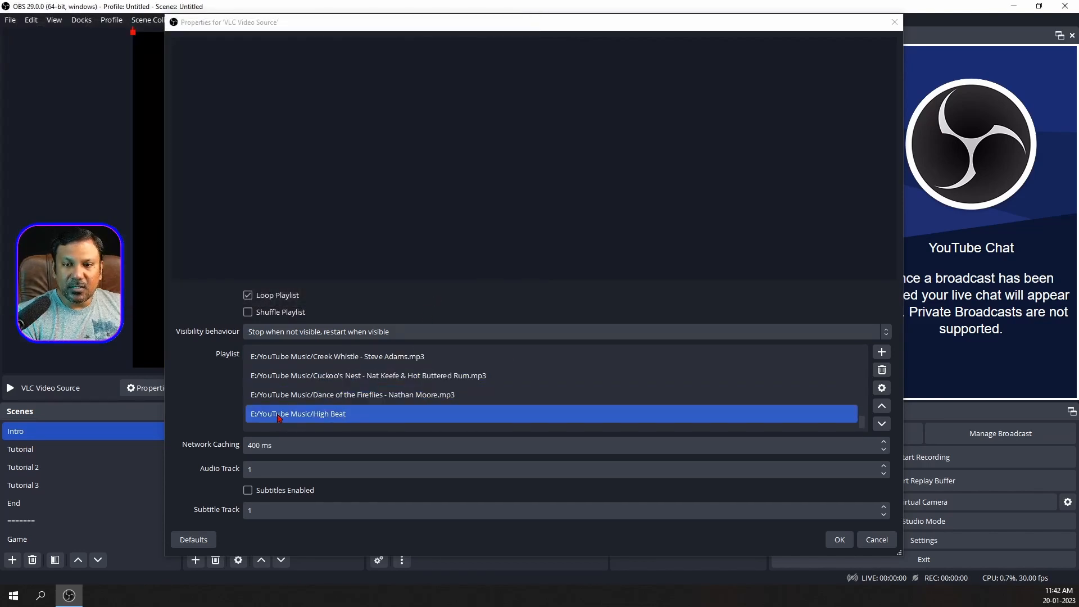
left_click(770, 396)
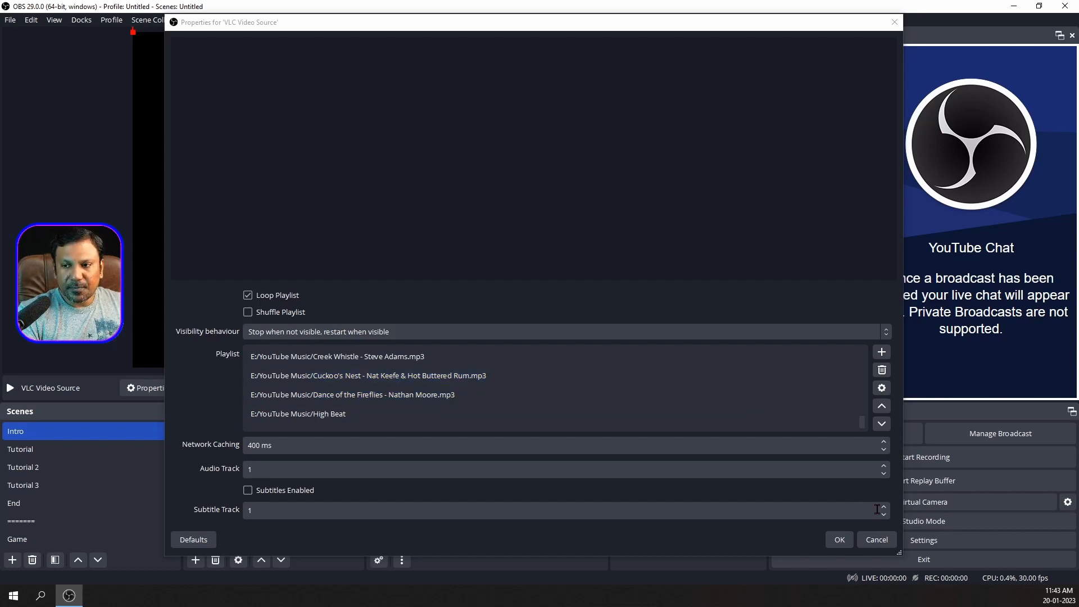
left_click(838, 540)
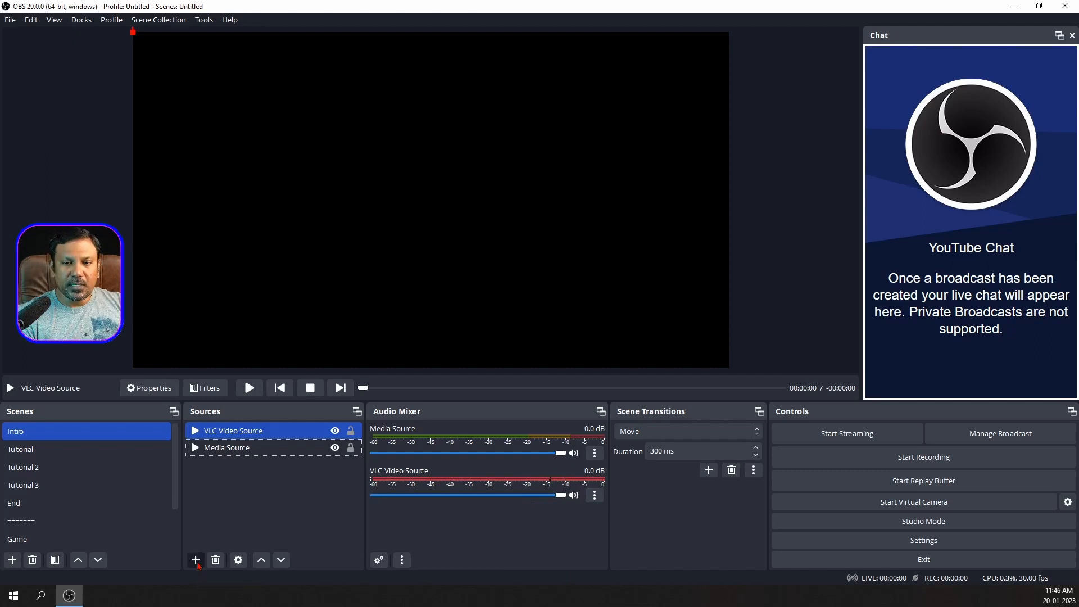
Open the choice of source types for adding another source to the Intro scene.
left_click(196, 560)
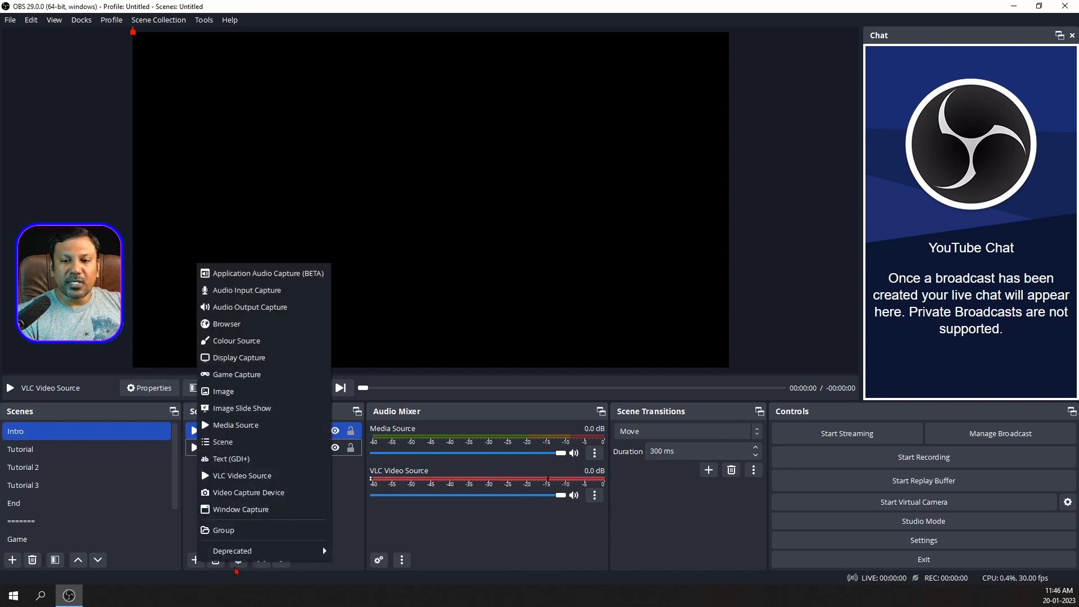